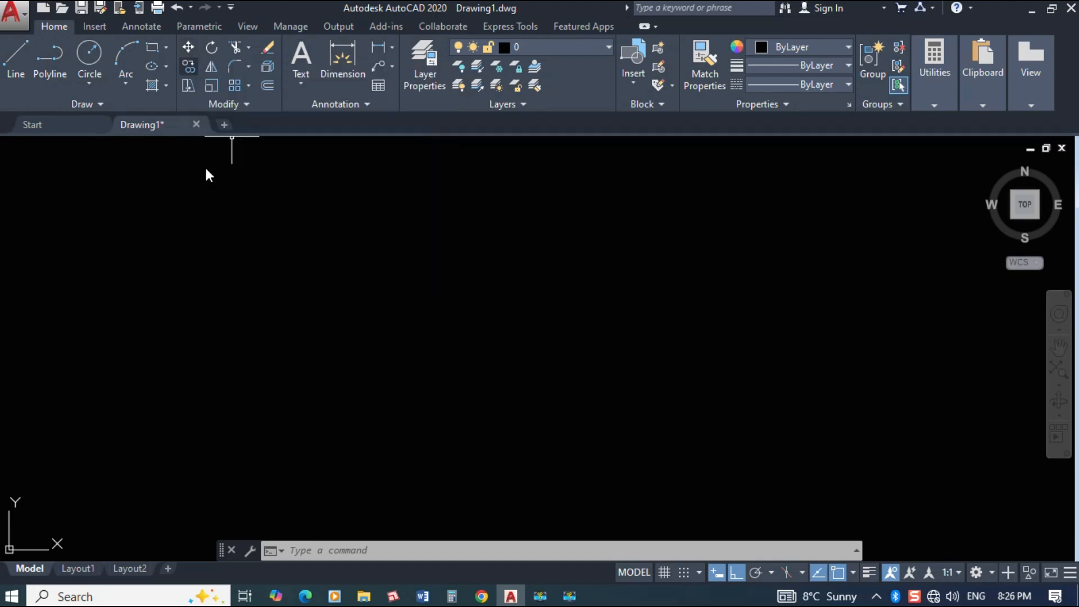
Draw a circle by center and radius in the empty drawing.
left_click(86, 53)
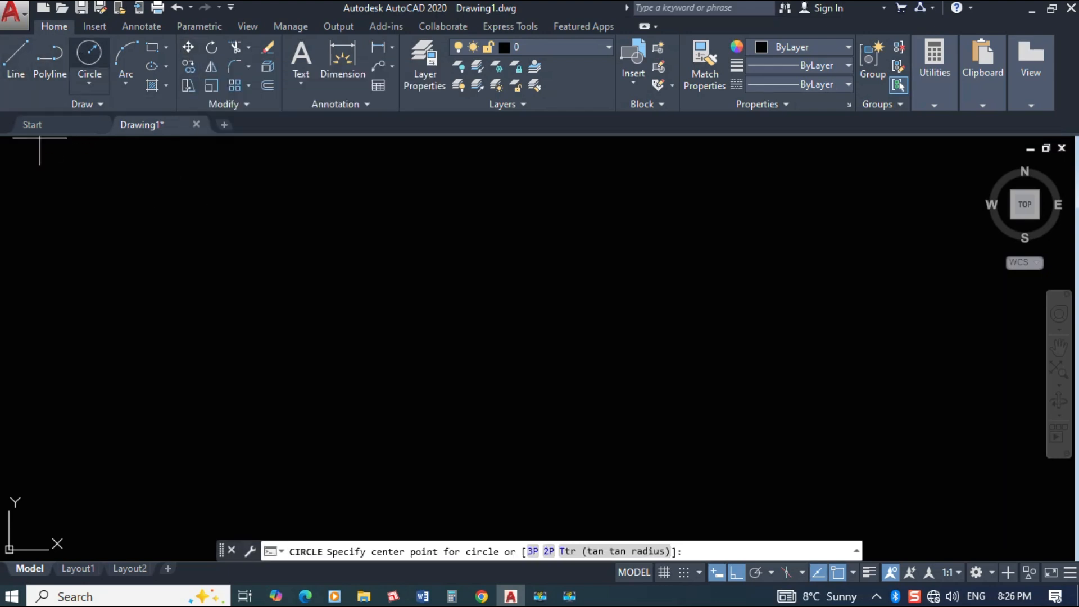
left_click(242, 303)
left_click(306, 297)
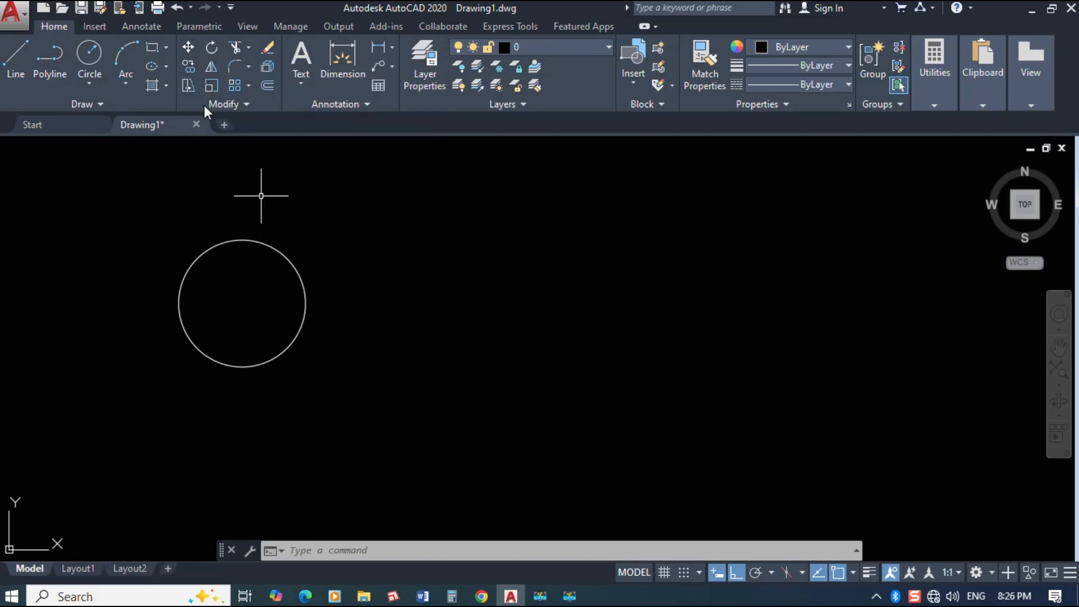
Move the circle about 1605 units to the right from its left quadrant point, with Ortho mode switched off.
left_click(186, 46)
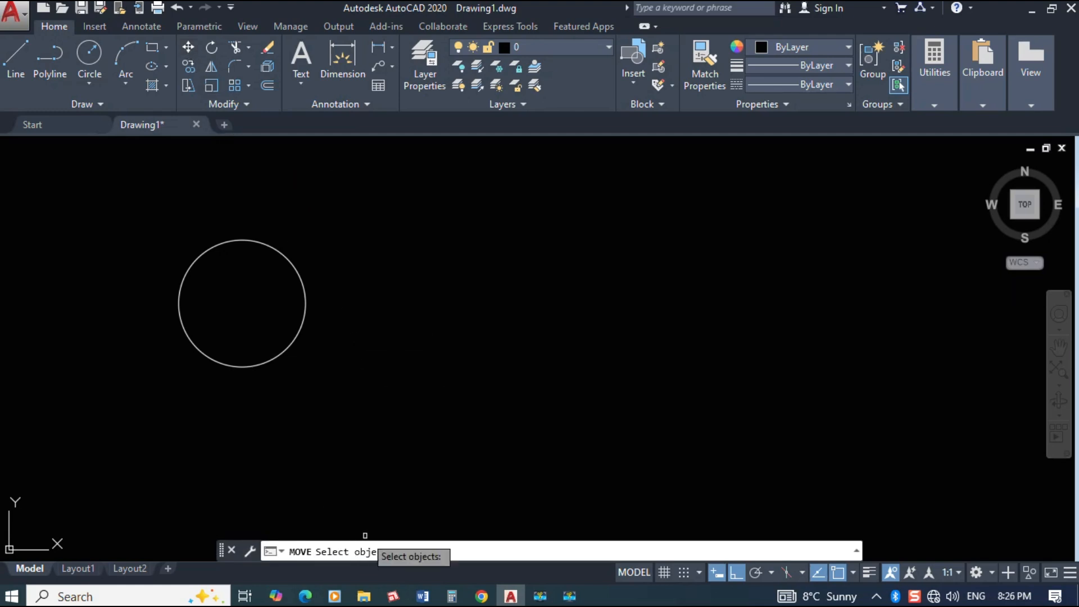
left_click(303, 320)
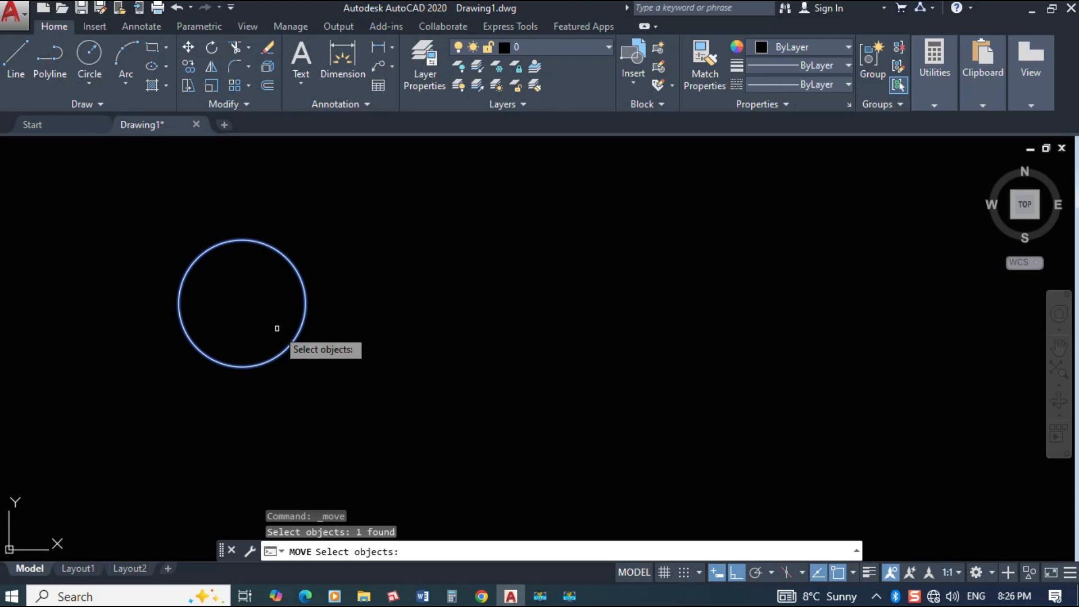
key("Return")
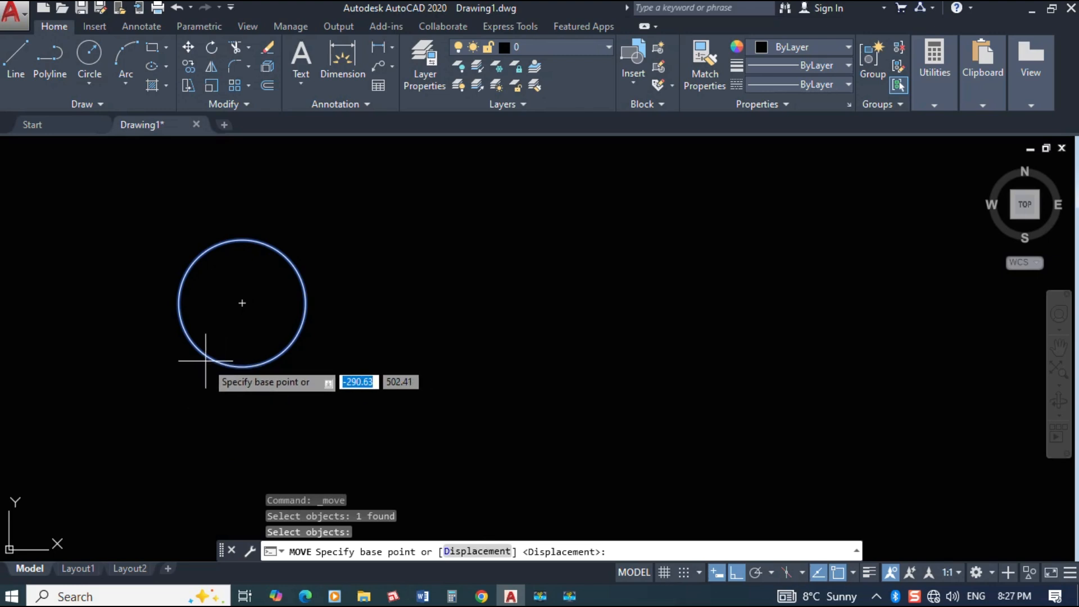
left_click(179, 302)
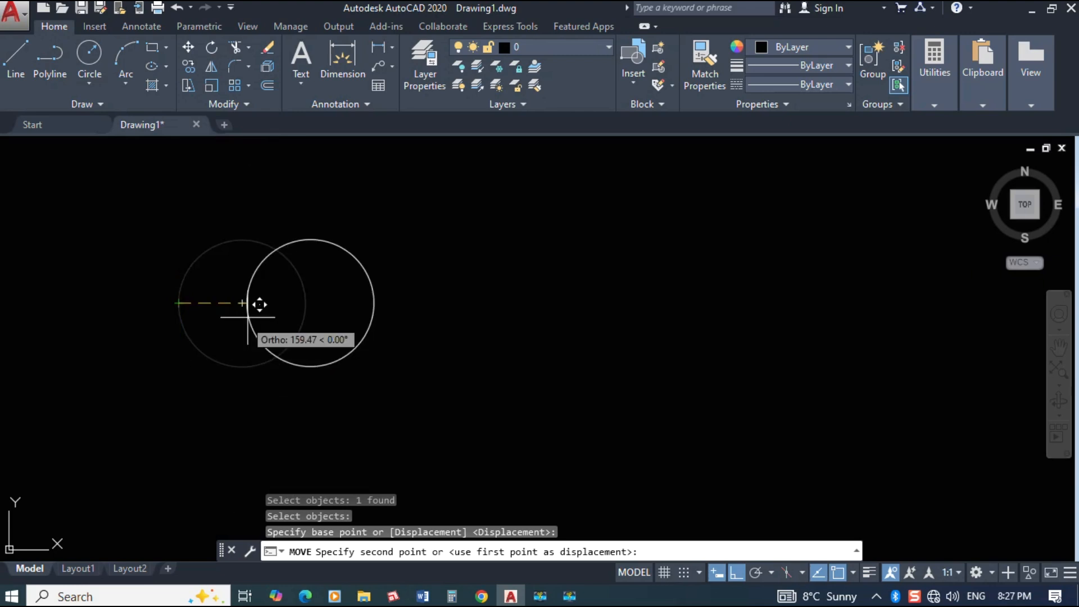
left_click(736, 572)
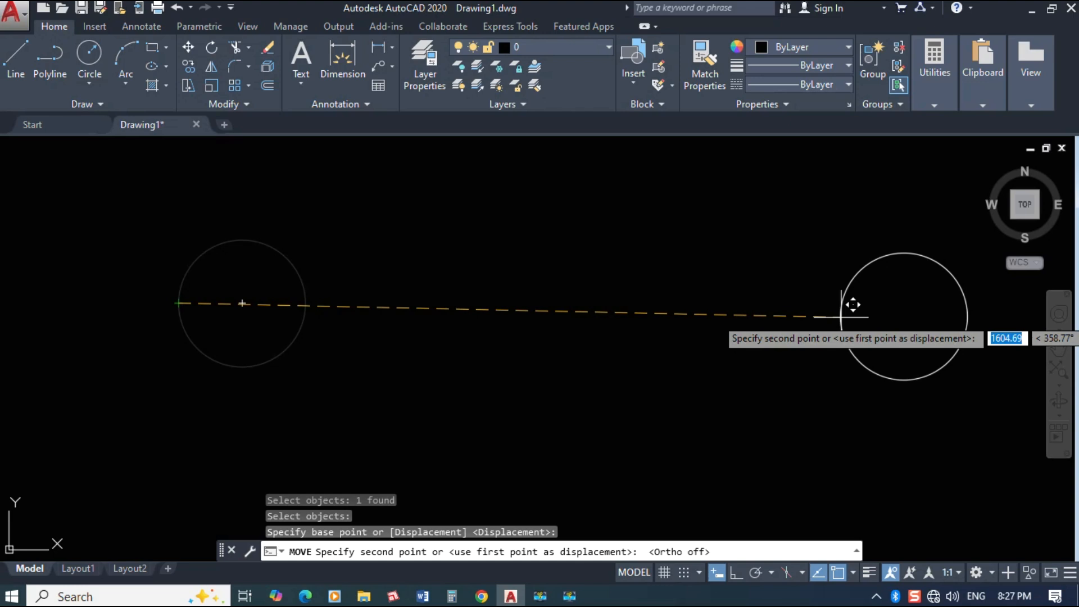
left_click(840, 317)
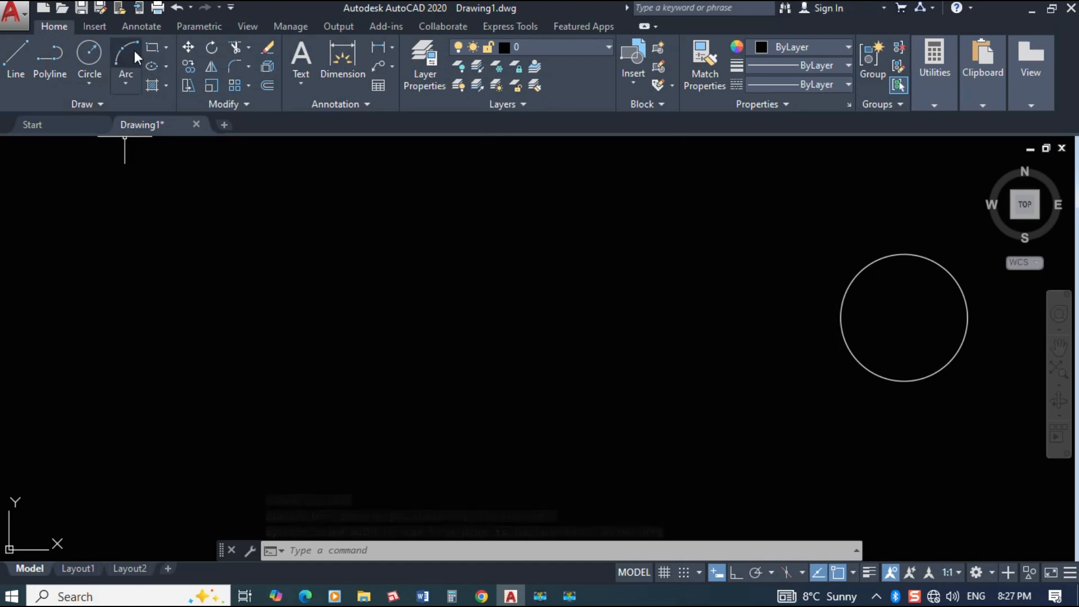
Draw a rectangle, wider than tall, well to the left of the circle.
left_click(152, 47)
left_click(170, 273)
left_click(309, 339)
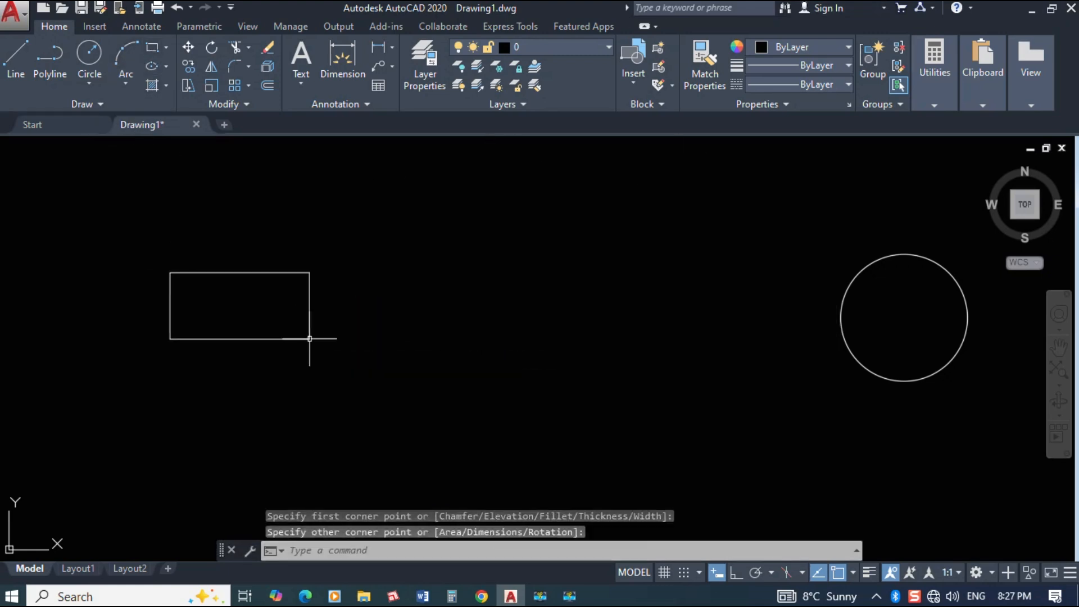
left_click(343, 247)
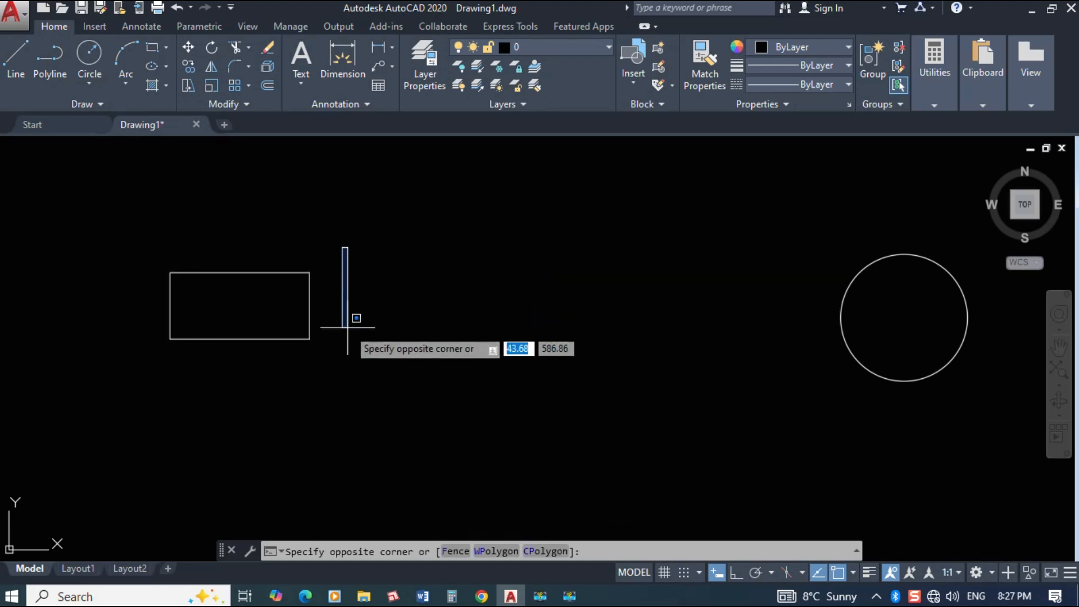
left_click(349, 310)
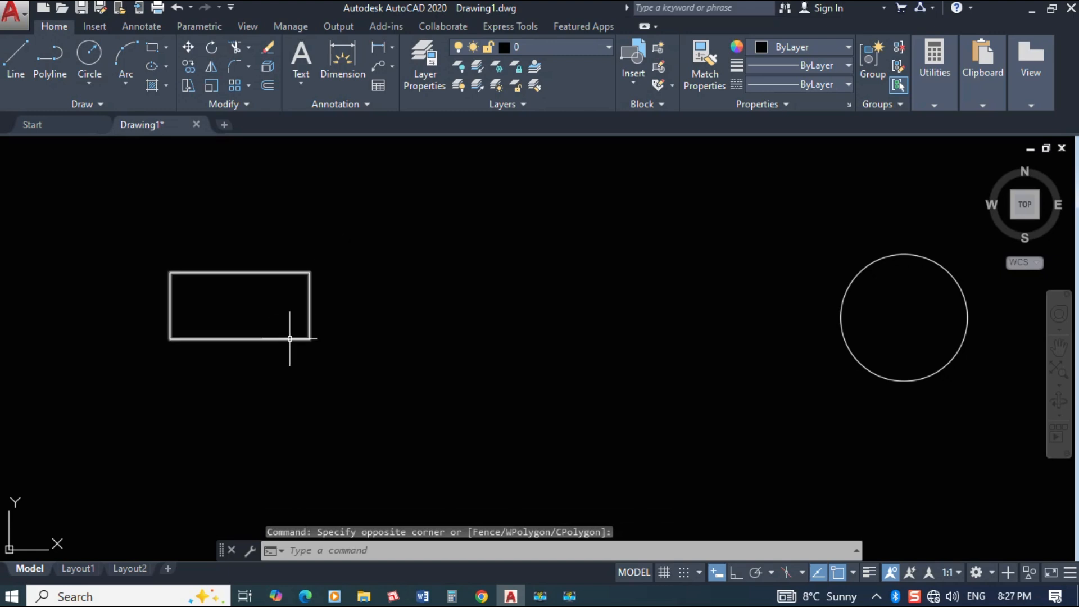
Move the rectangle by its lower-right corner to a point just left of the circle.
left_click(362, 237)
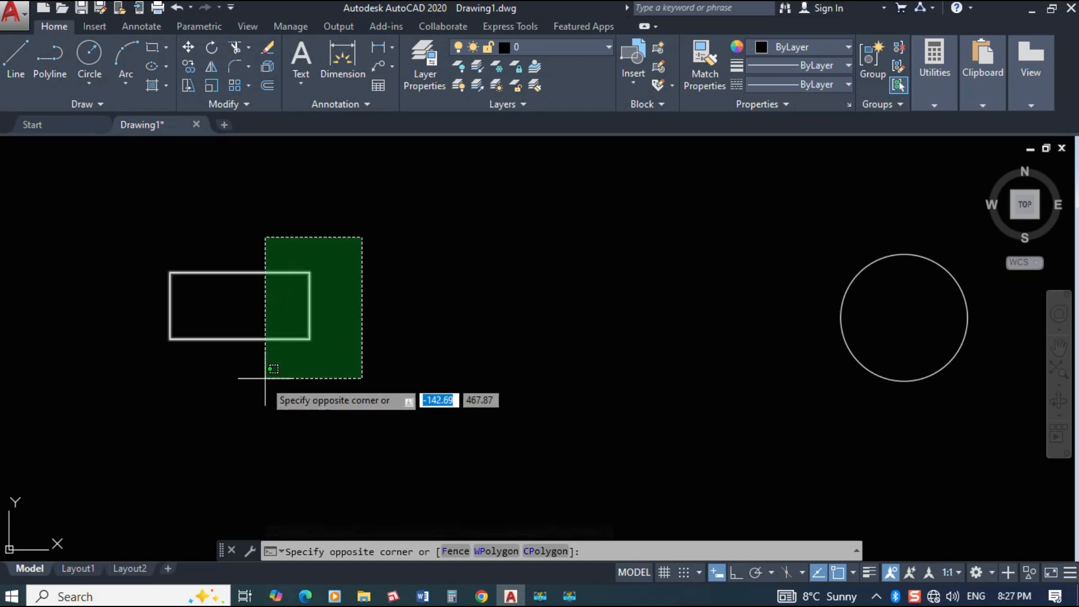
left_click(240, 388)
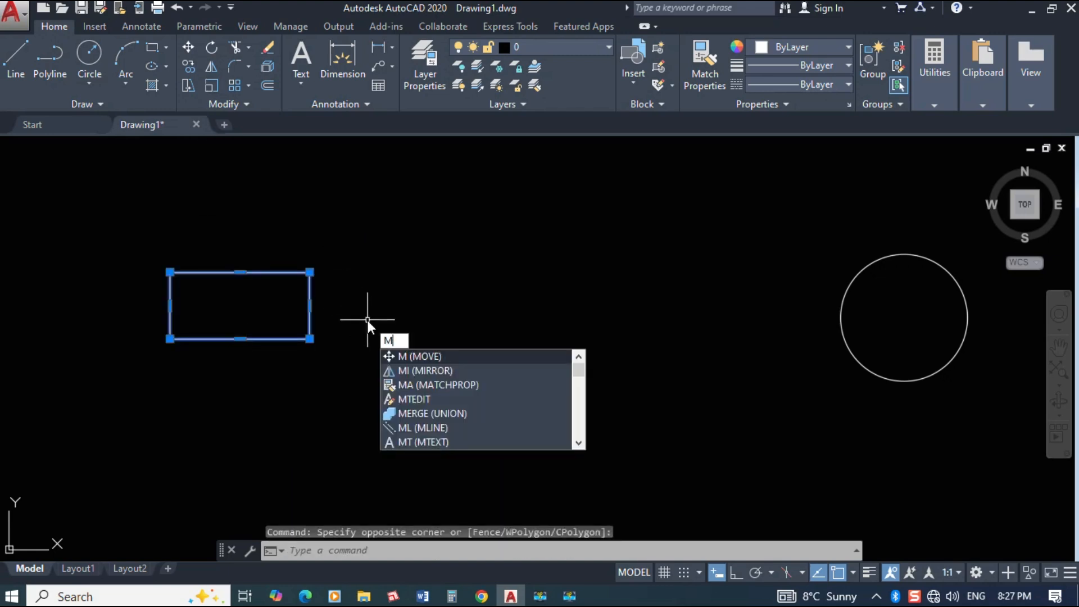
key("Return")
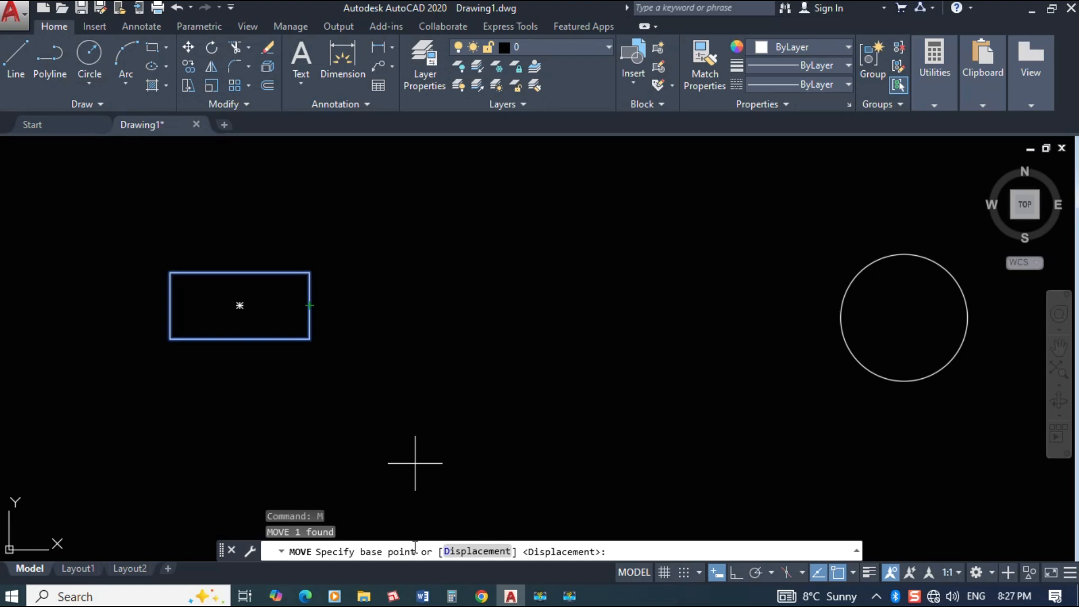
left_click(309, 338)
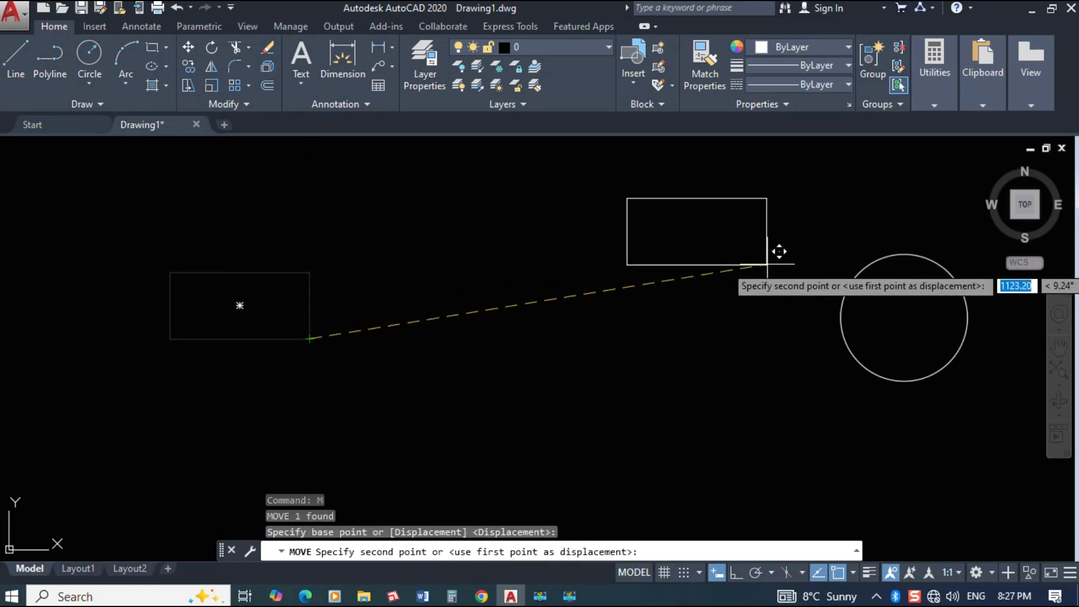
left_click(764, 294)
scroll(208, 340, "down", 3)
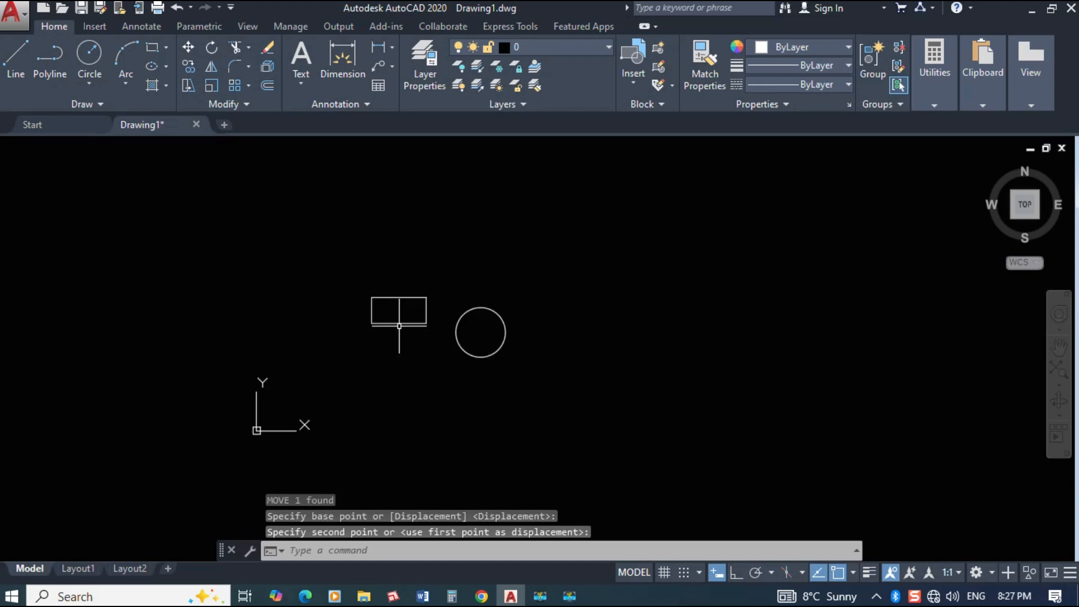
scroll(447, 311, "up", 4)
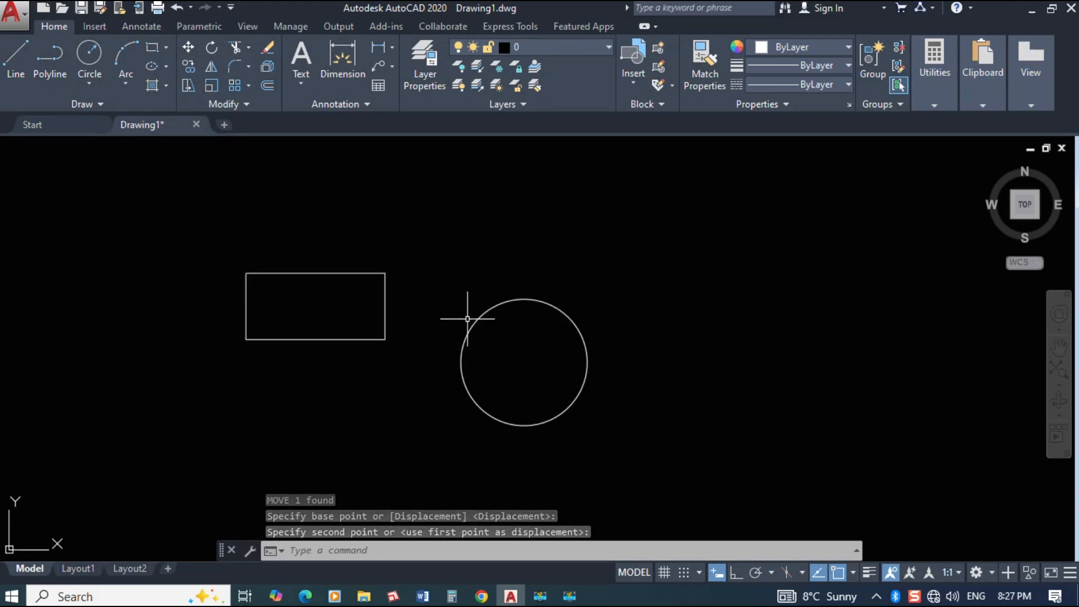
Move the rectangle and circle together about 900 units to the right, from a base point below and left of them.
left_click(662, 199)
left_click(269, 407)
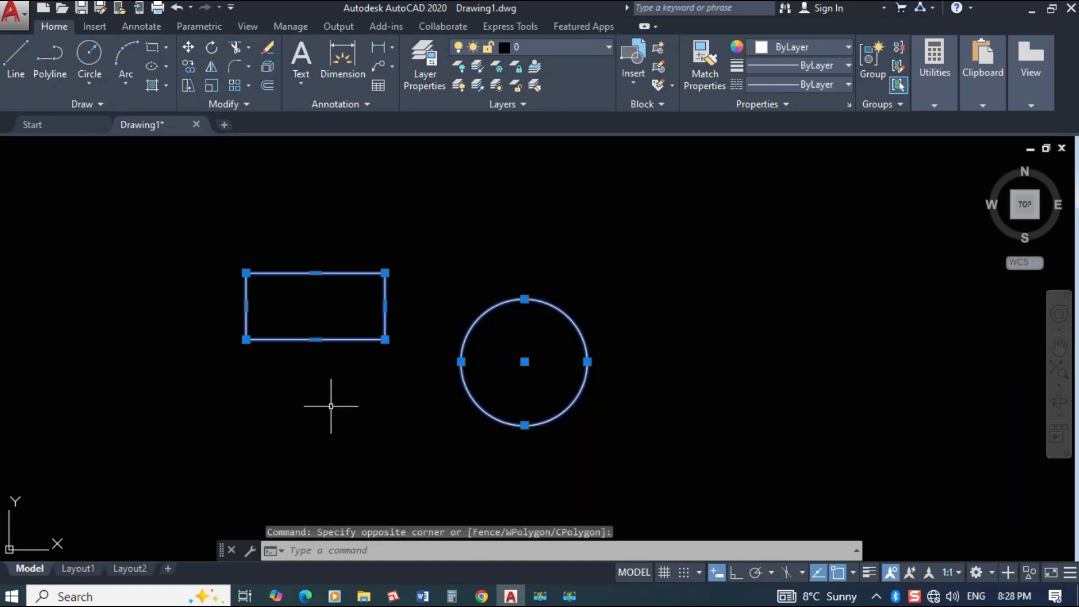
key("Return")
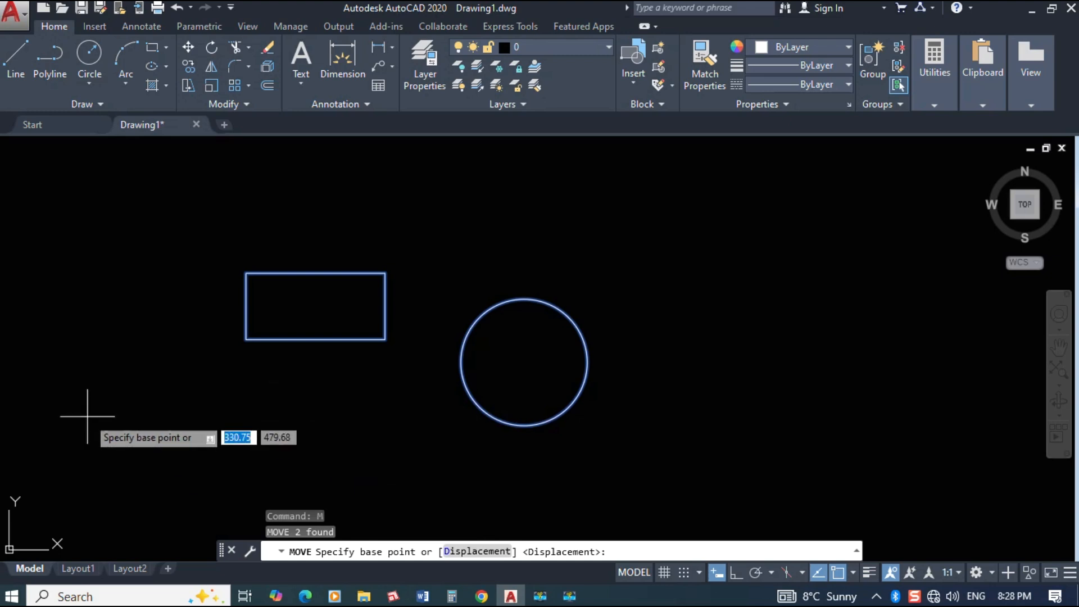
left_click(58, 426)
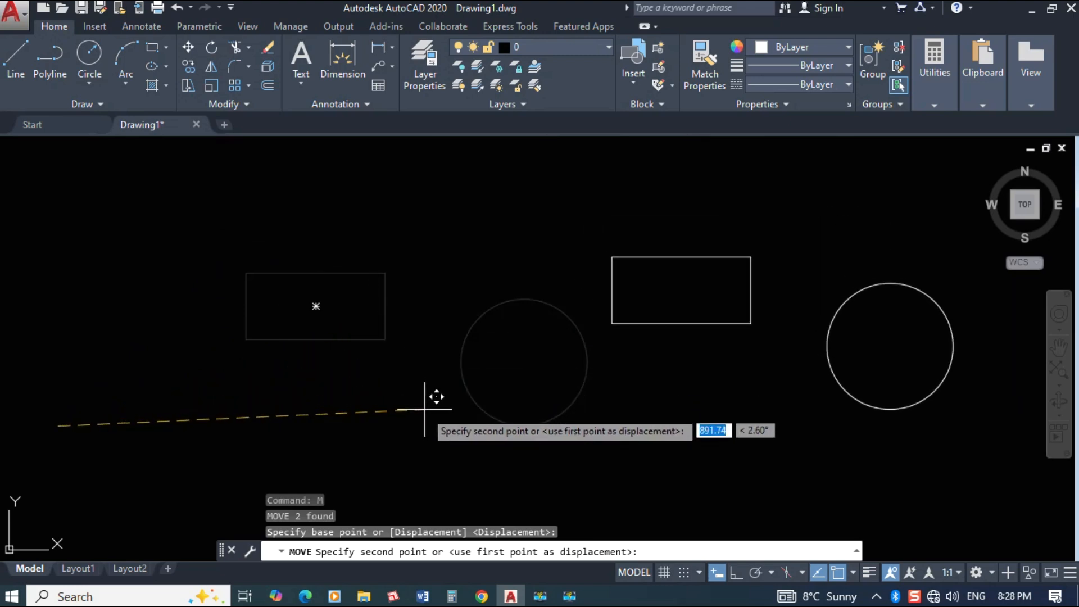
key("Return")
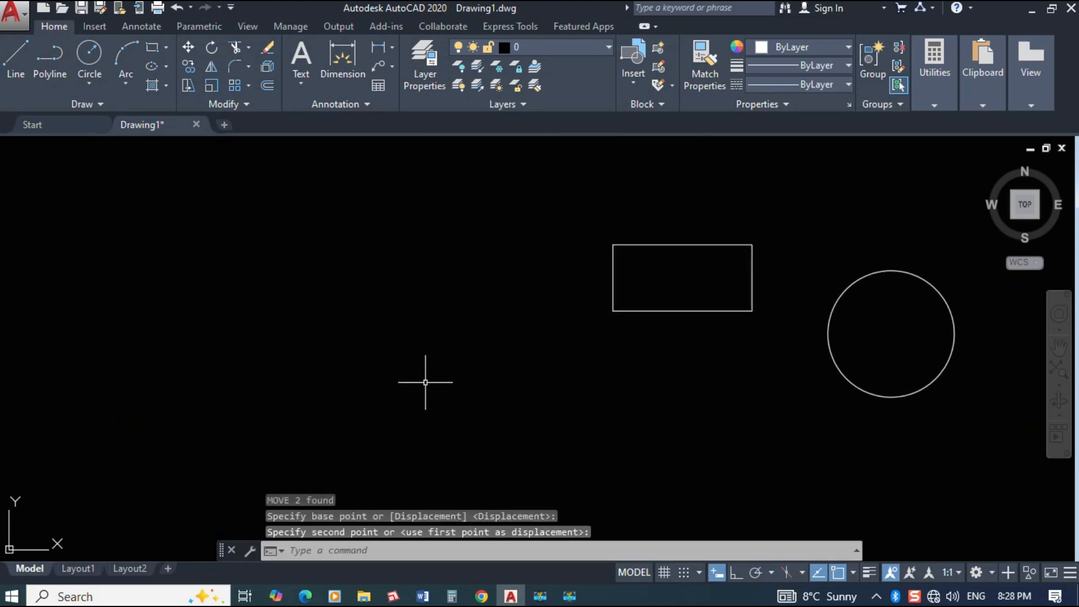
scroll(518, 301, "down", 2)
scroll(796, 317, "up", 2)
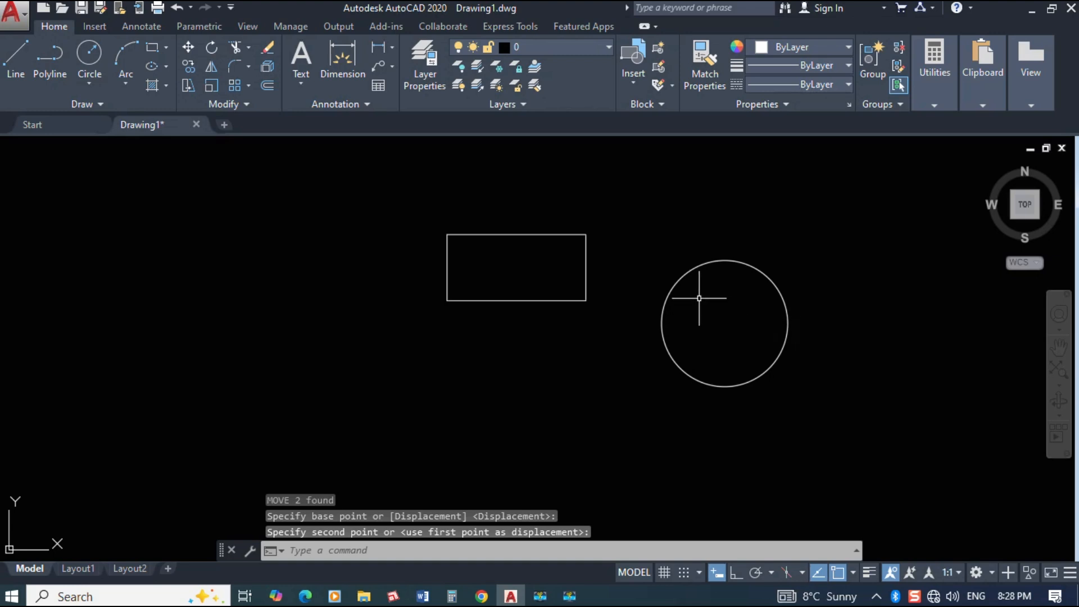
Draw a single steep line rising to the right, well to the left of the rectangle.
left_click(14, 70)
left_click(63, 382)
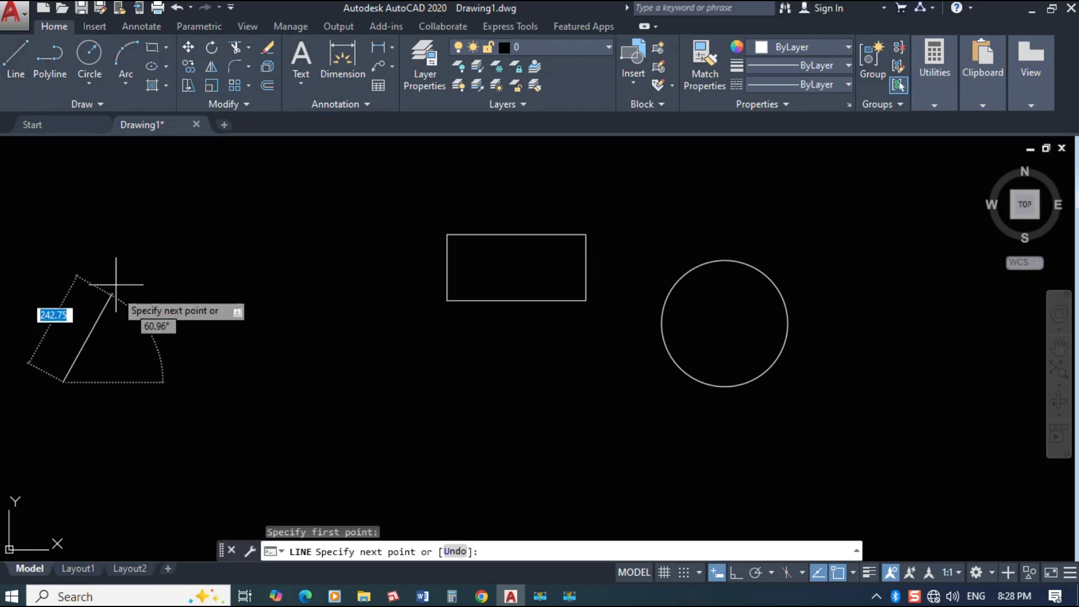
left_click(129, 219)
key("Return")
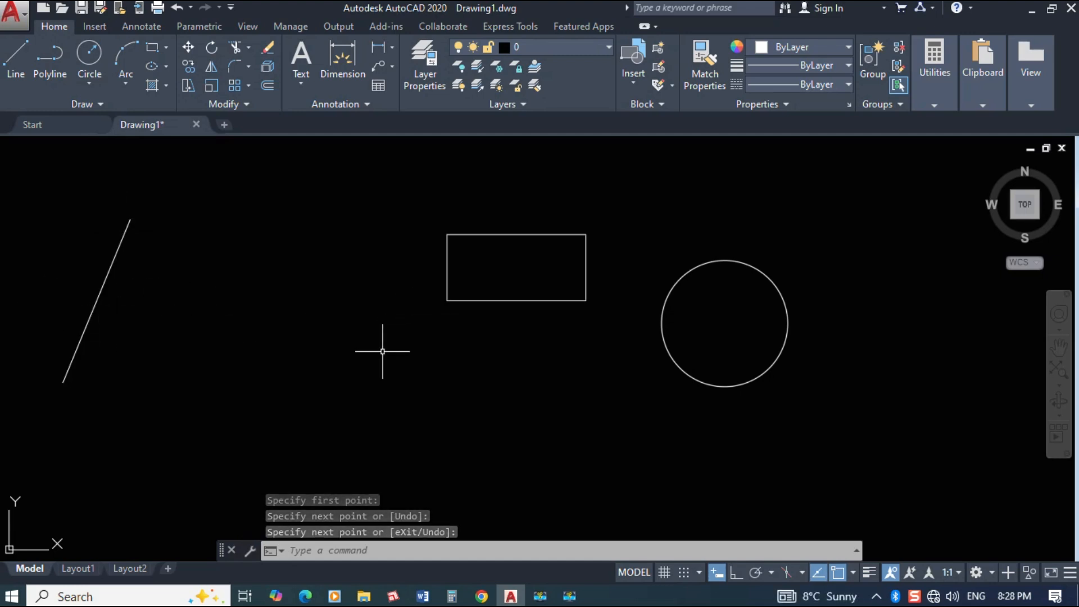
Turn Ortho mode on and move the slanted line 500 units horizontally to the right from its lower endpoint.
left_click(733, 572)
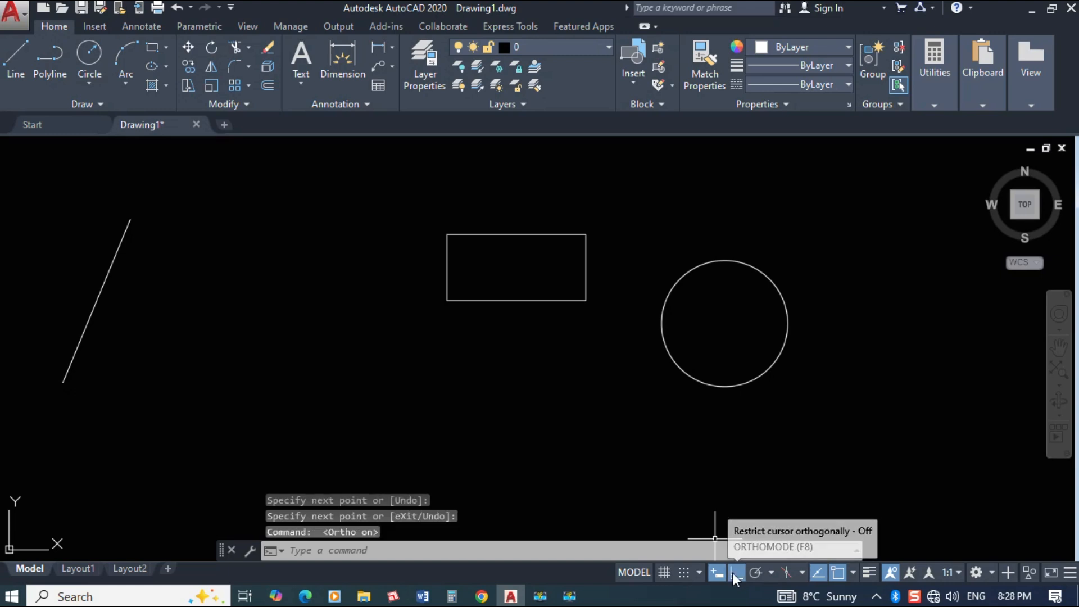
left_click(197, 257)
left_click(56, 340)
type("M")
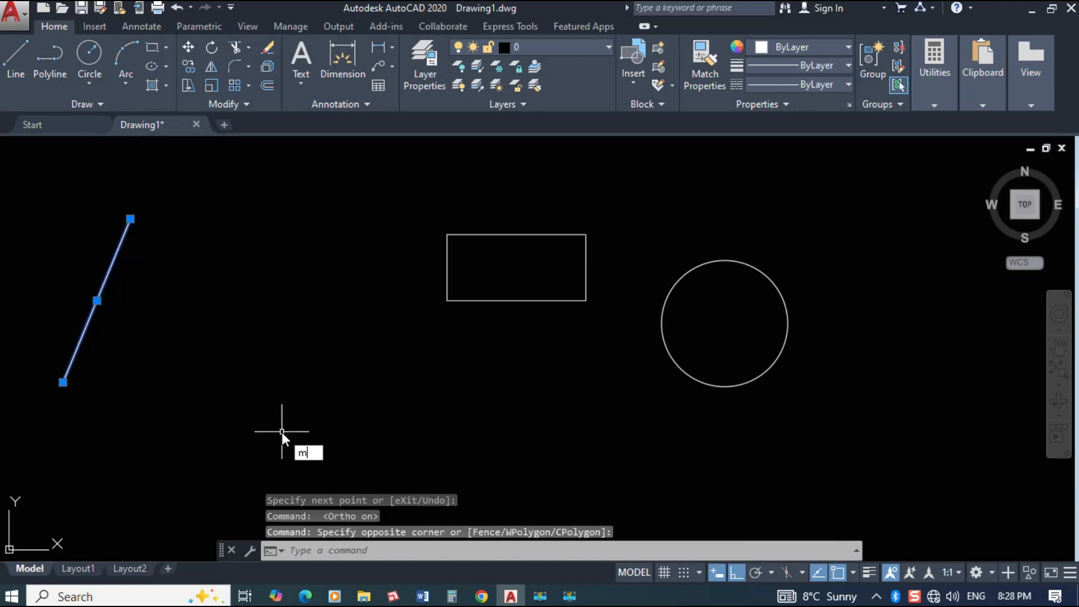
key("Return")
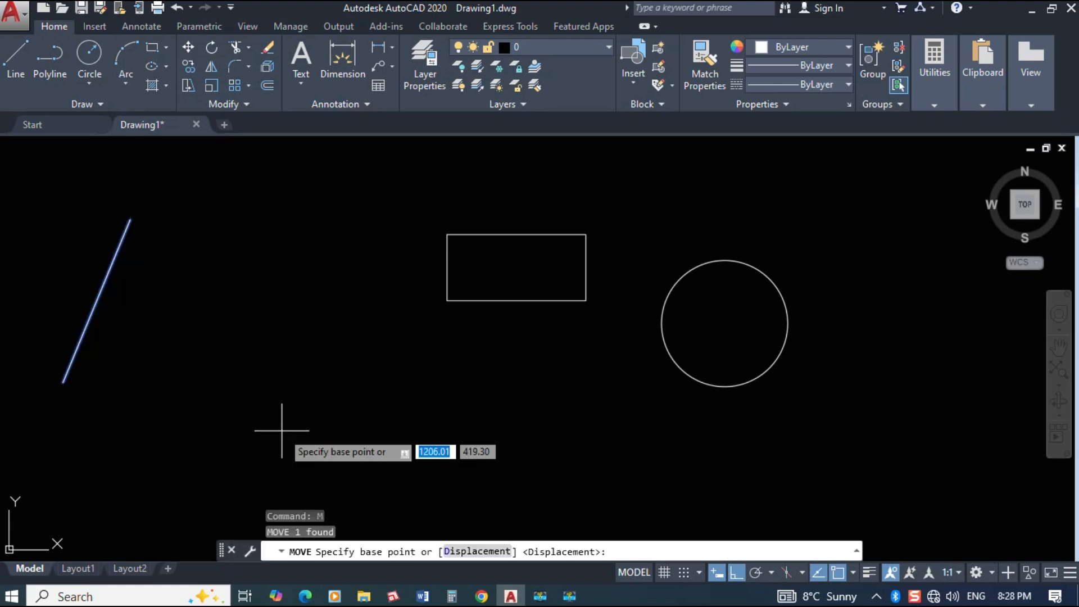
left_click(62, 382)
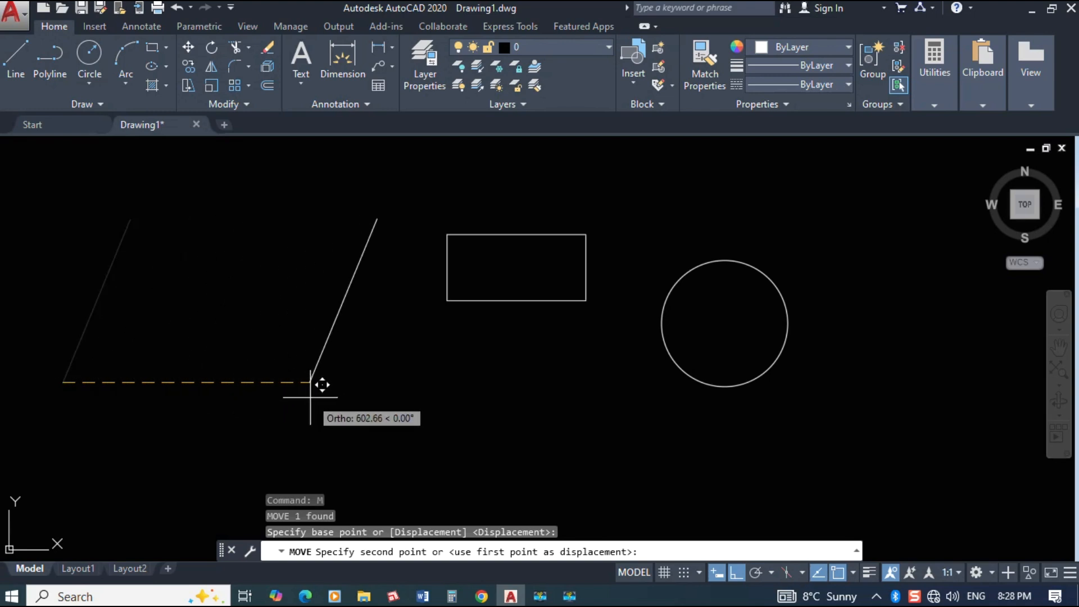
type("500")
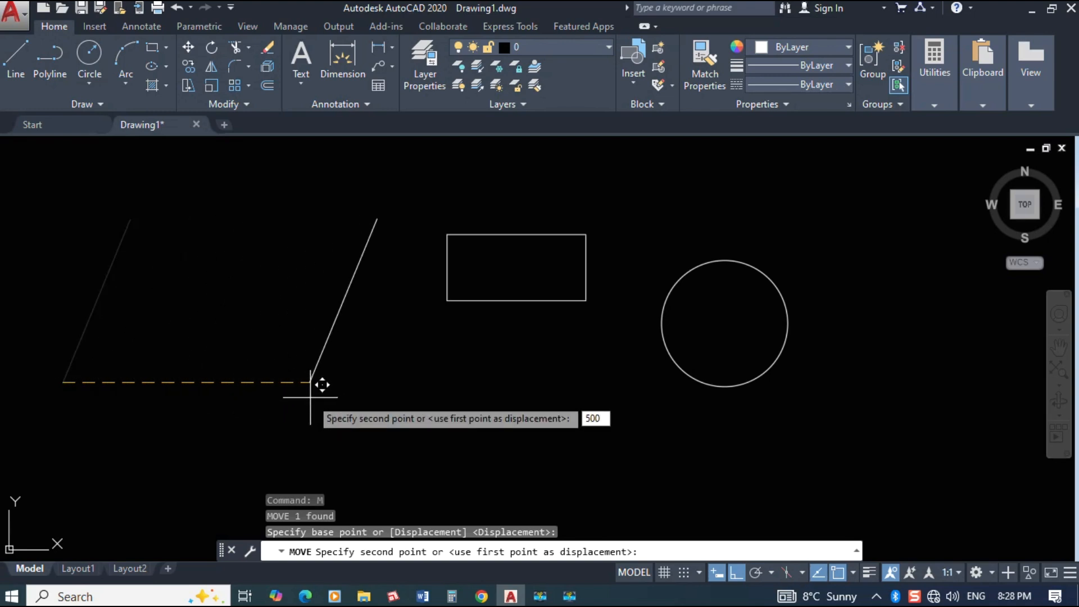
key("Return")
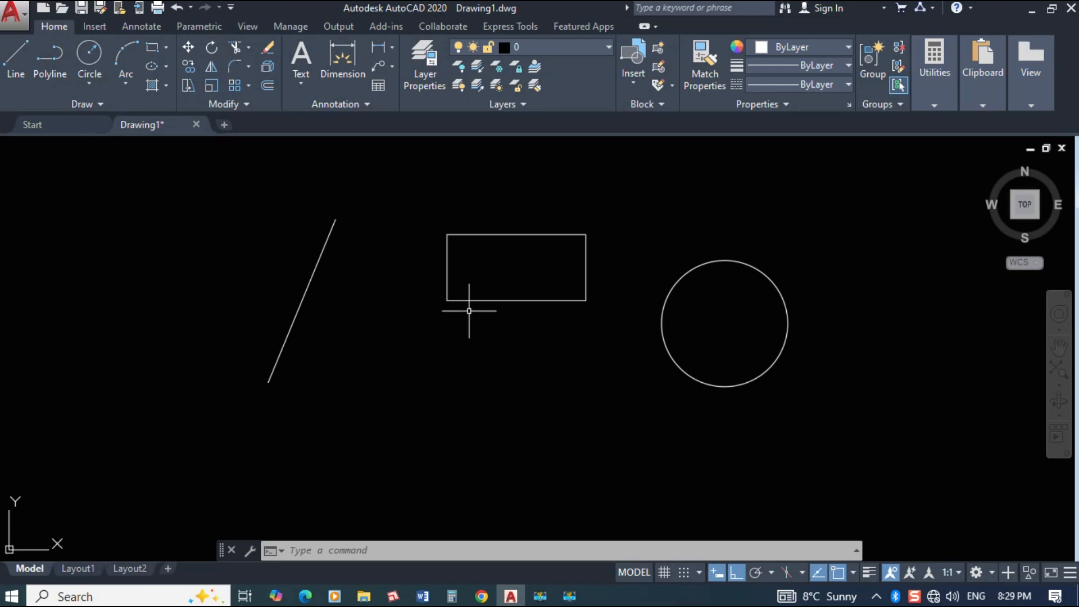
Move the slanted line by its lower endpoint onto the rectangle's upper-right corner.
left_click(329, 263)
left_click(216, 332)
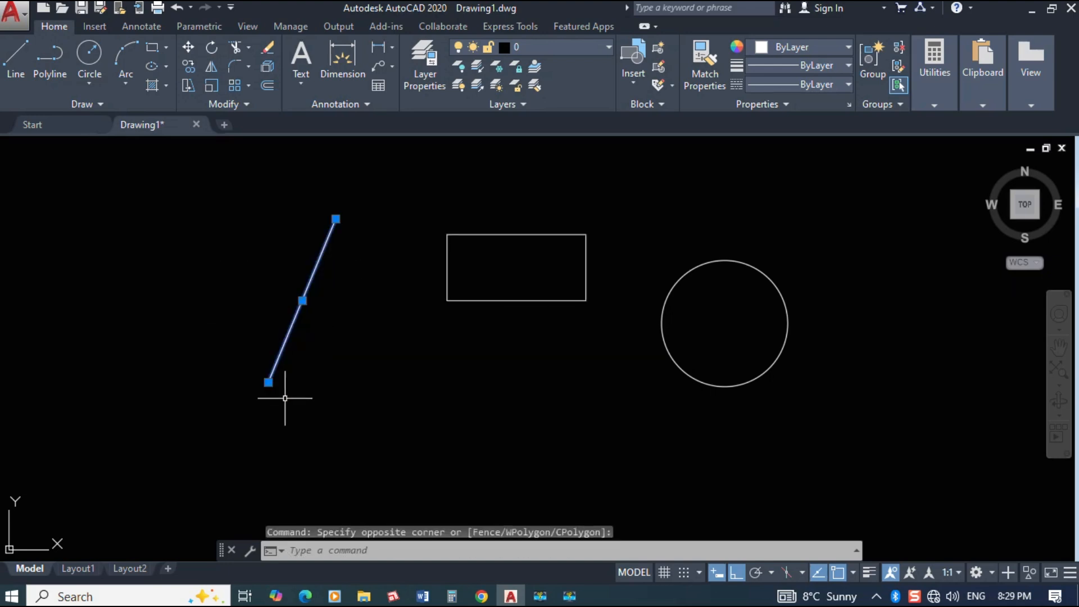
left_click(245, 361)
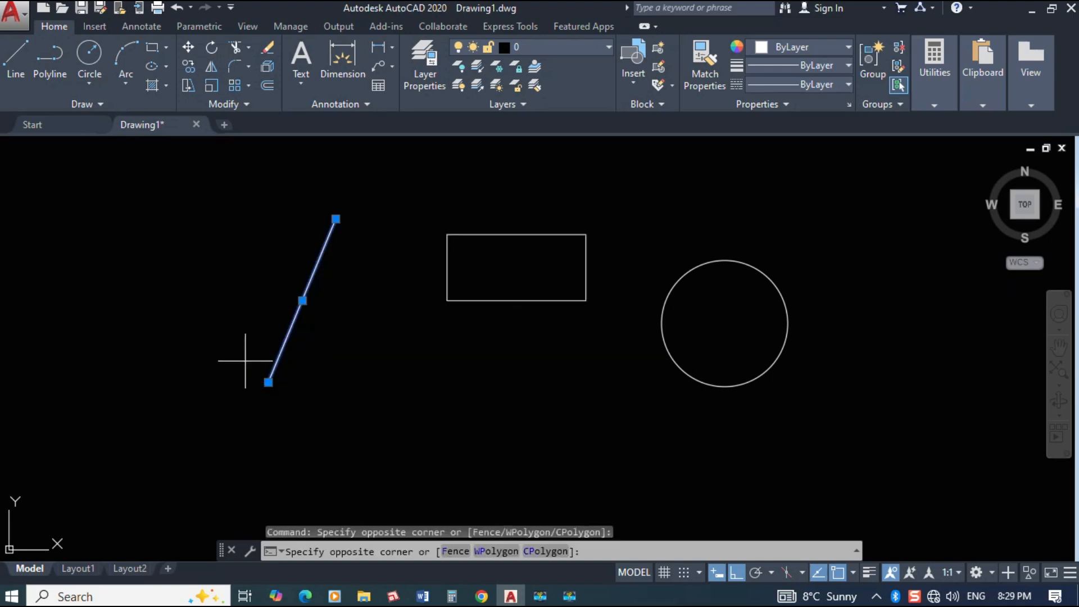
left_click(286, 401)
left_click(567, 214)
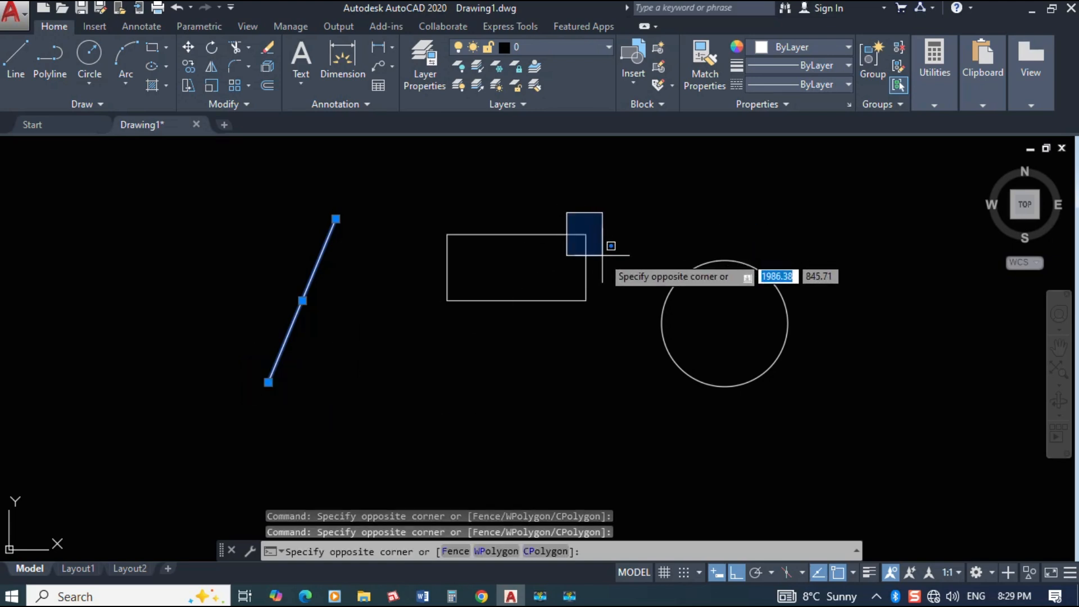
left_click(596, 260)
type("m")
key("Return")
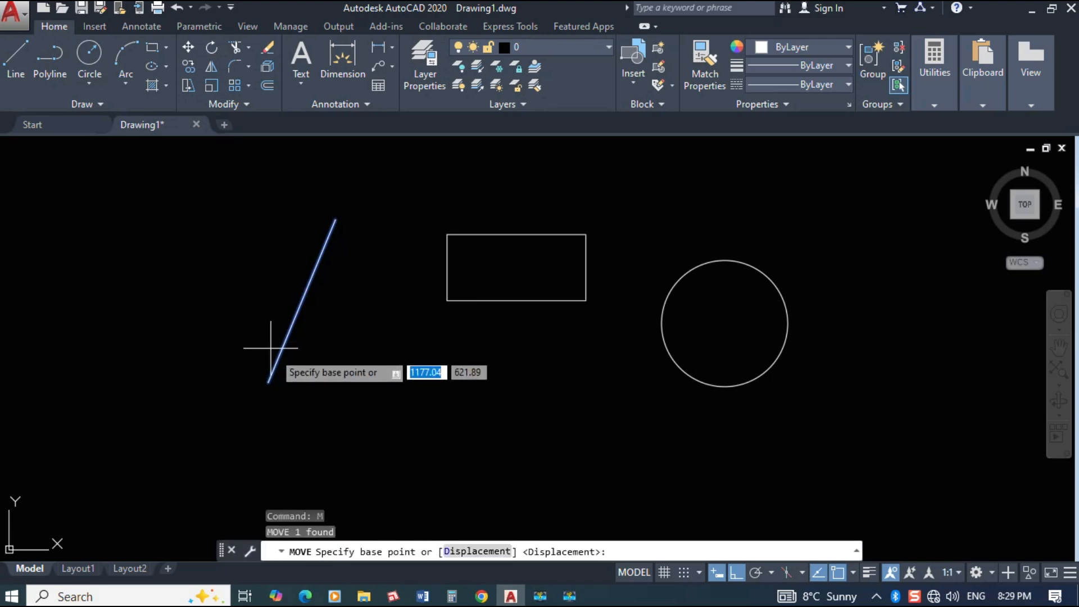
left_click(269, 381)
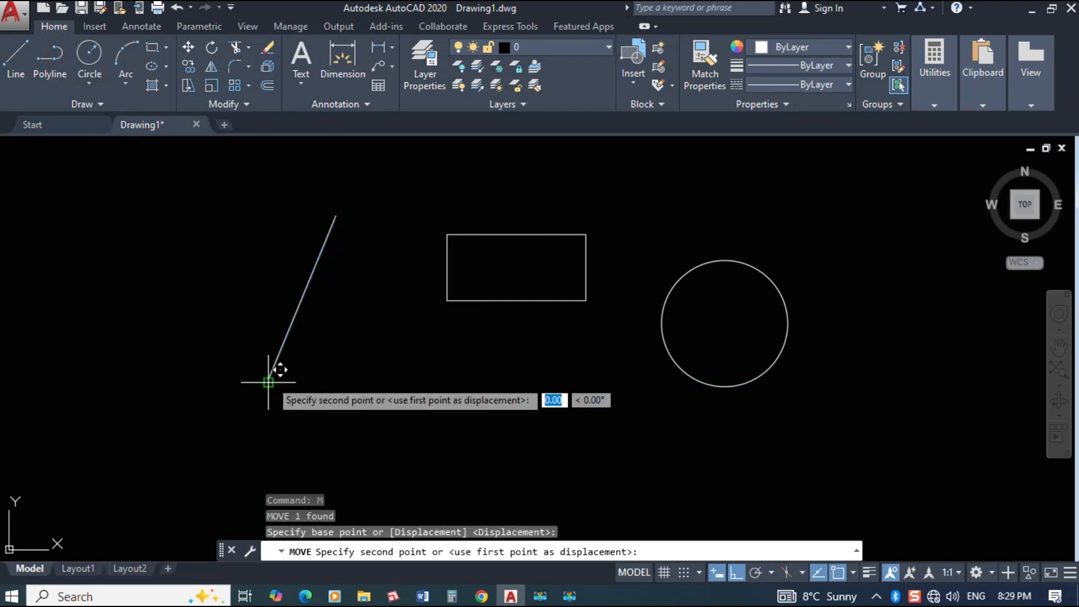
left_click(586, 235)
scroll(225, 323, "down", 5)
scroll(340, 287, "up", 4)
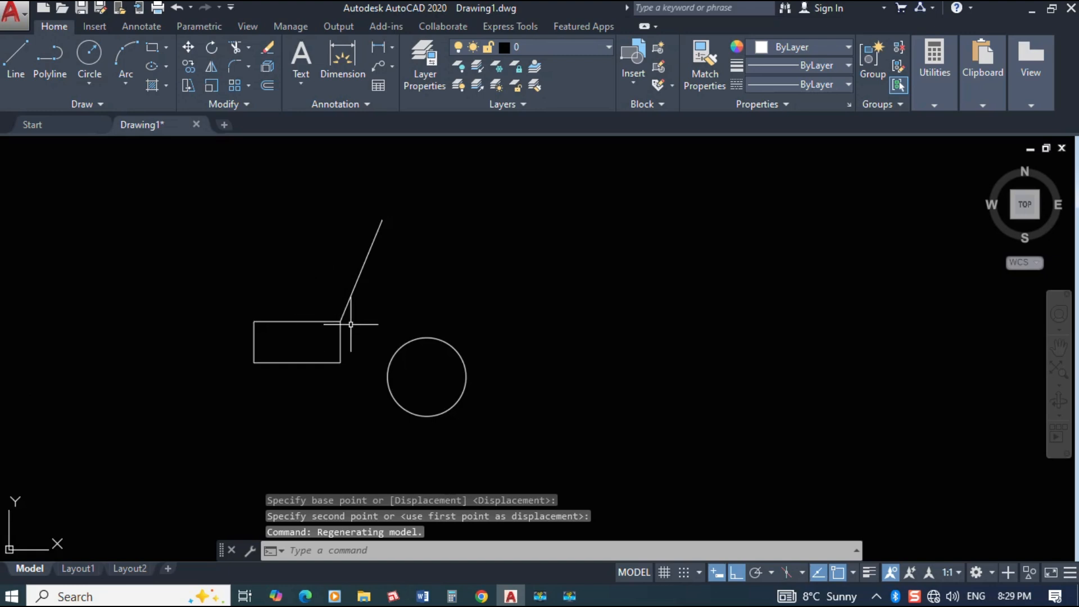